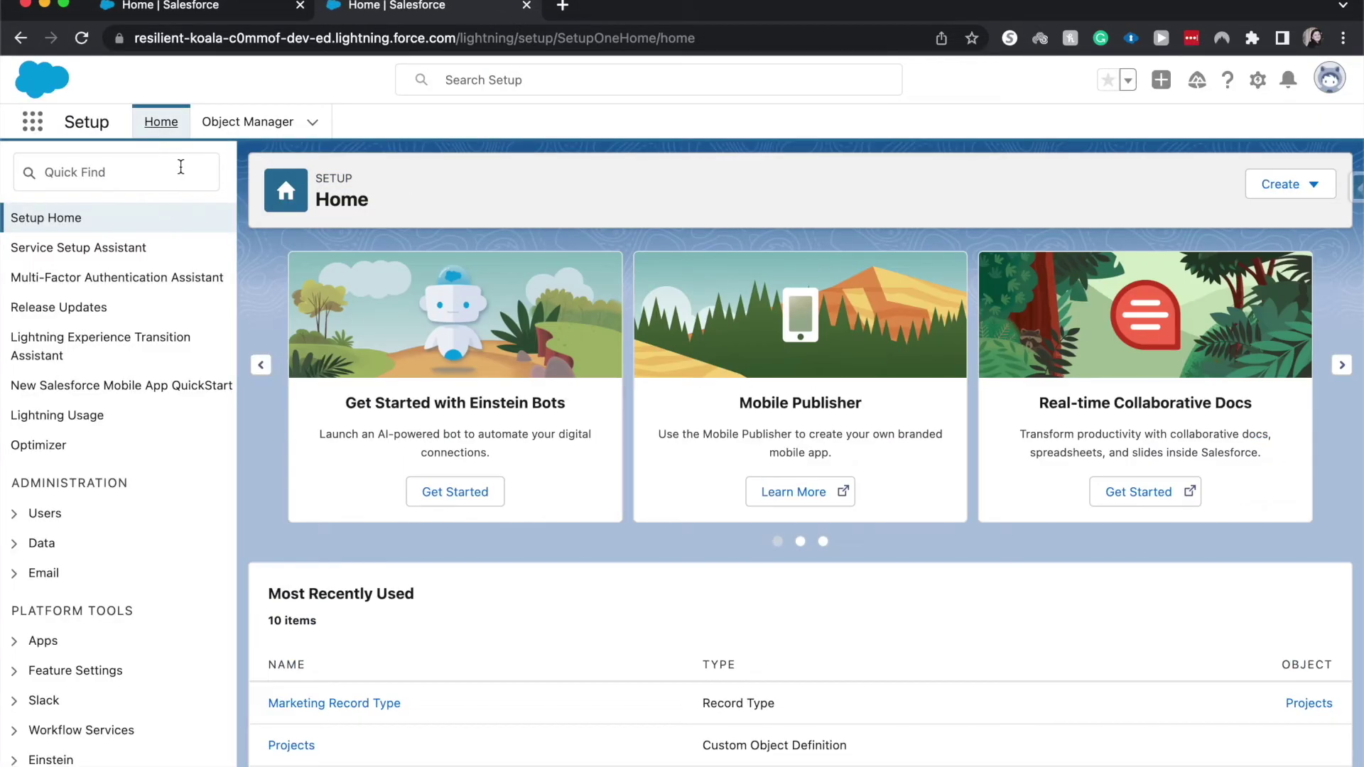
Find 'group' in Setup Quick Find and go to the Public Groups page.
{"action": "left_click", "coordinate": [181, 167]}
{"action": "type", "text": "group"}
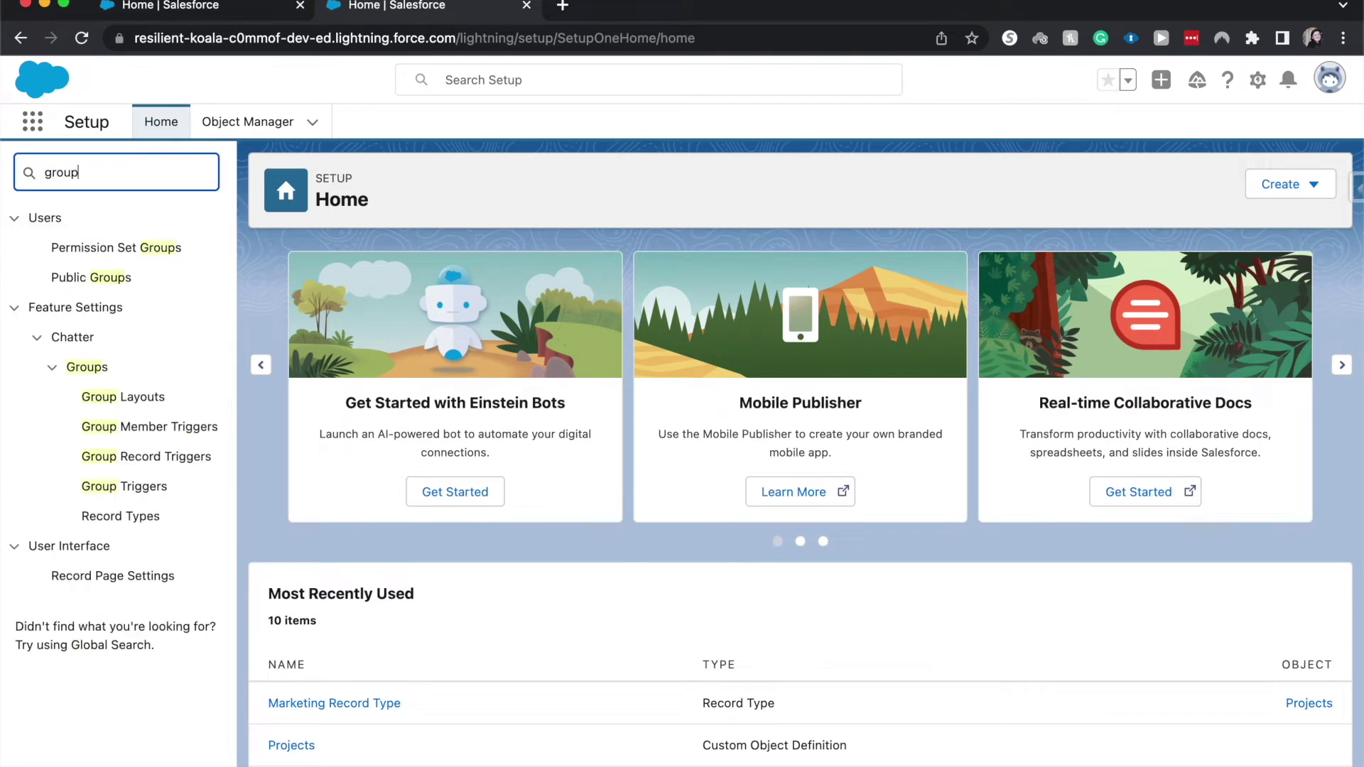
{"action": "left_click", "coordinate": [86, 278]}
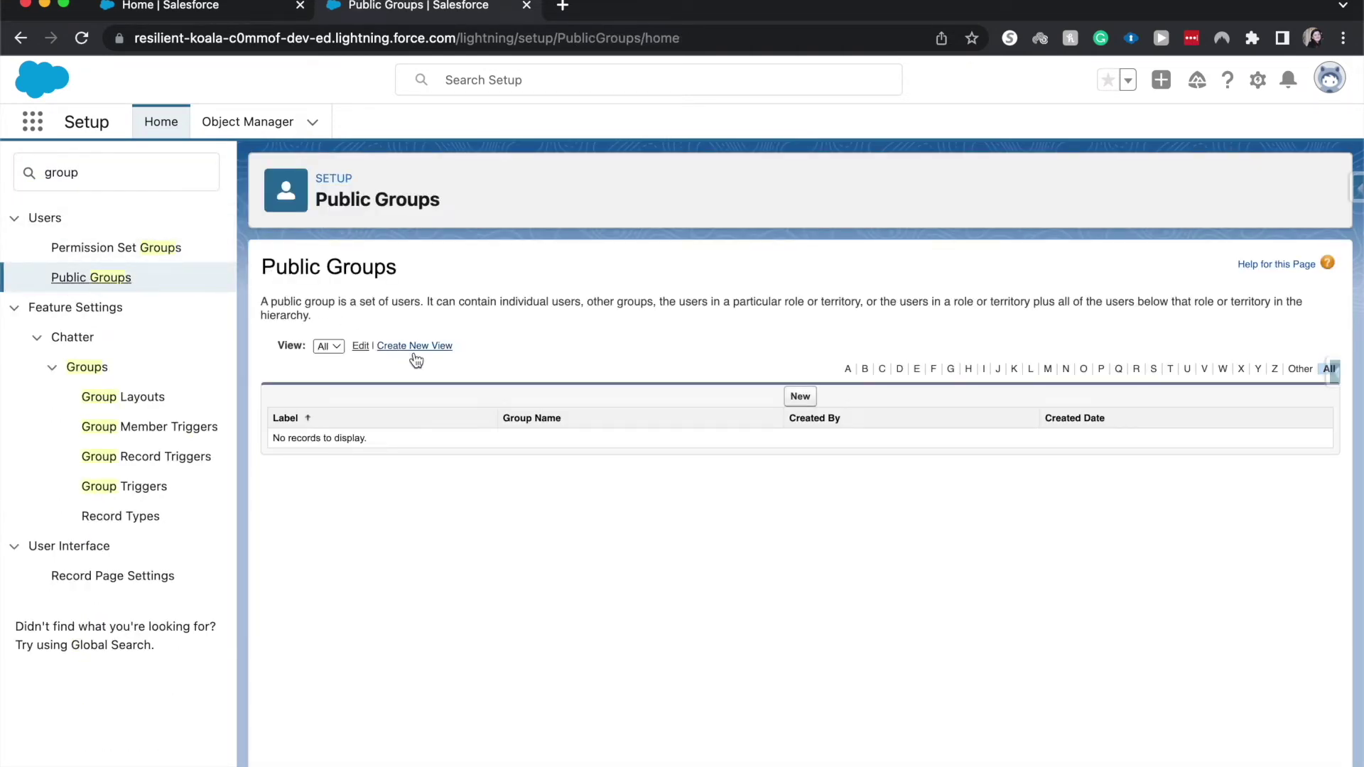
Start a new public group labelled 'Security Group' with group name 'Security_Group'.
{"action": "left_click", "coordinate": [800, 397]}
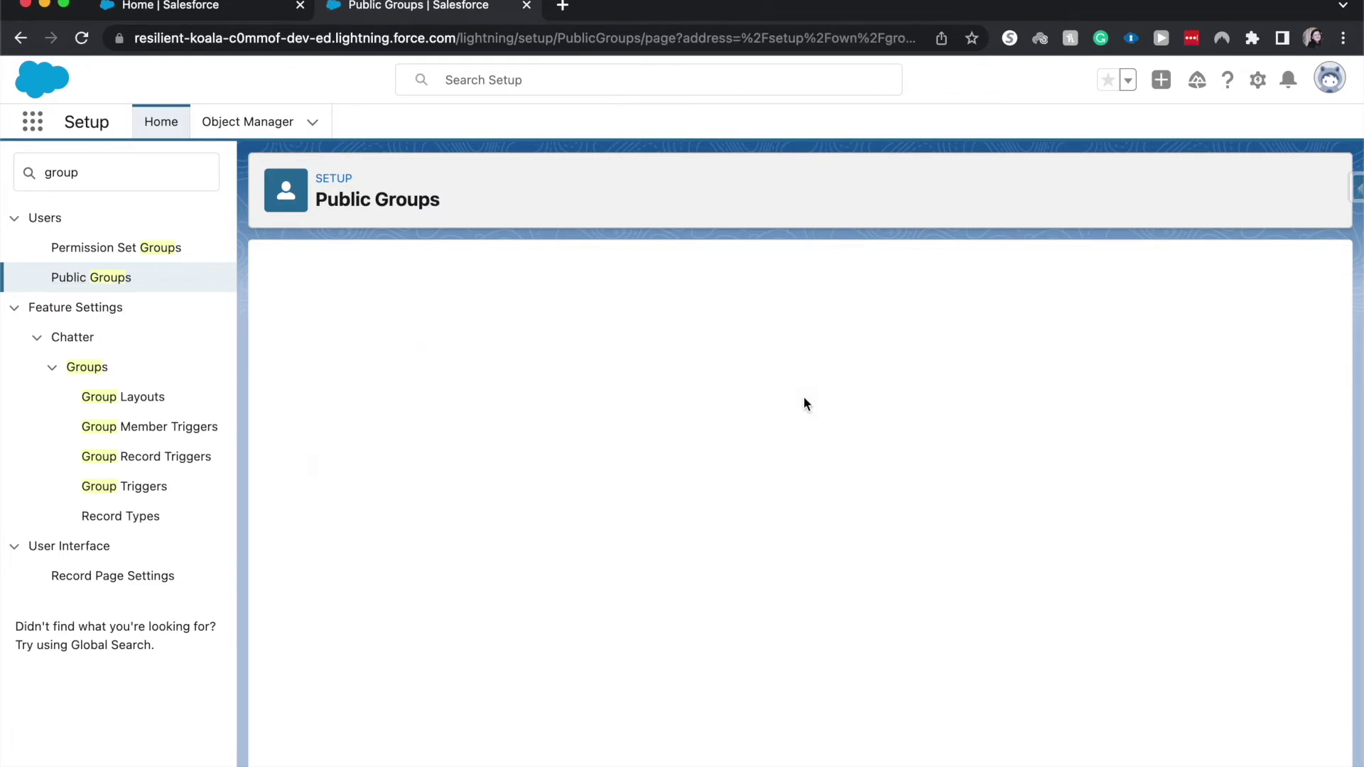
{"action": "type", "text": "S"}
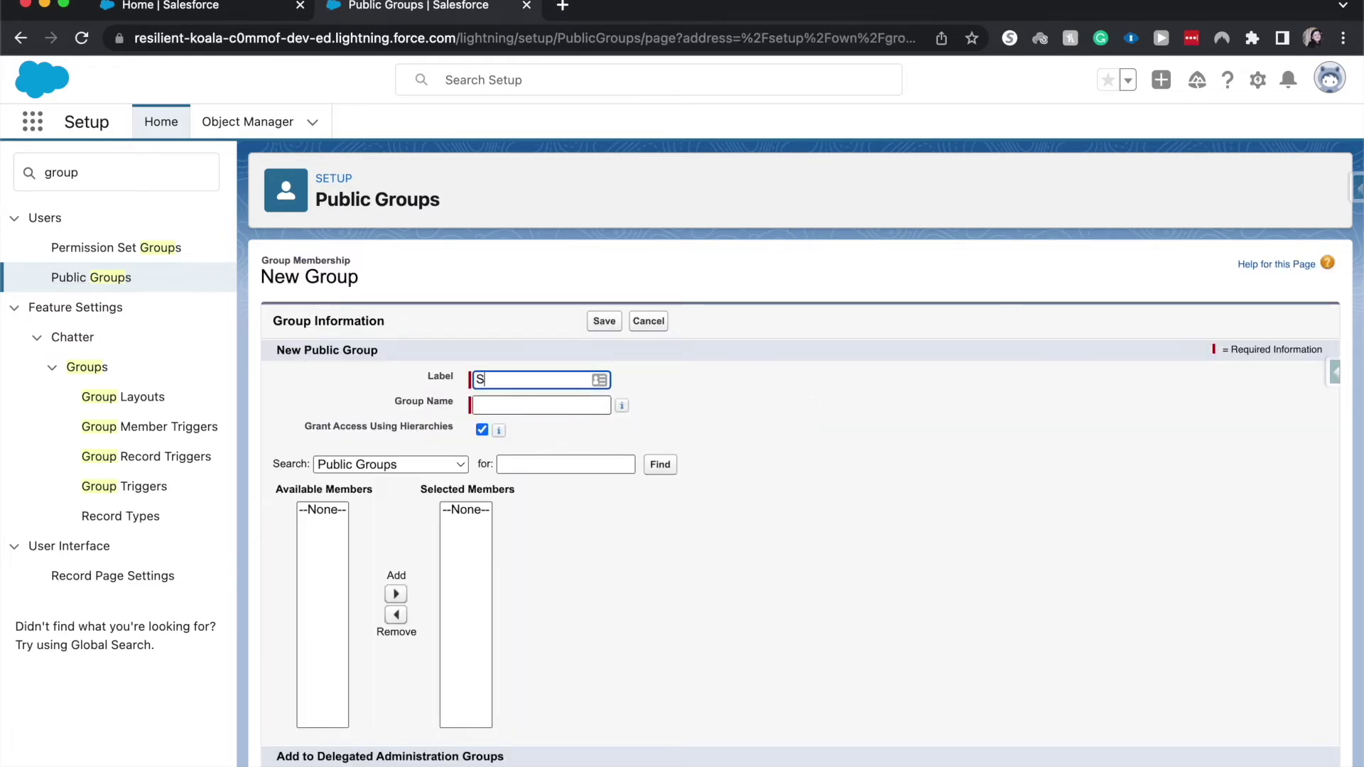
{"action": "type", "text": "ecurity Group"}
{"action": "key", "text": "Return"}
{"action": "left_click", "coordinate": [561, 429]}
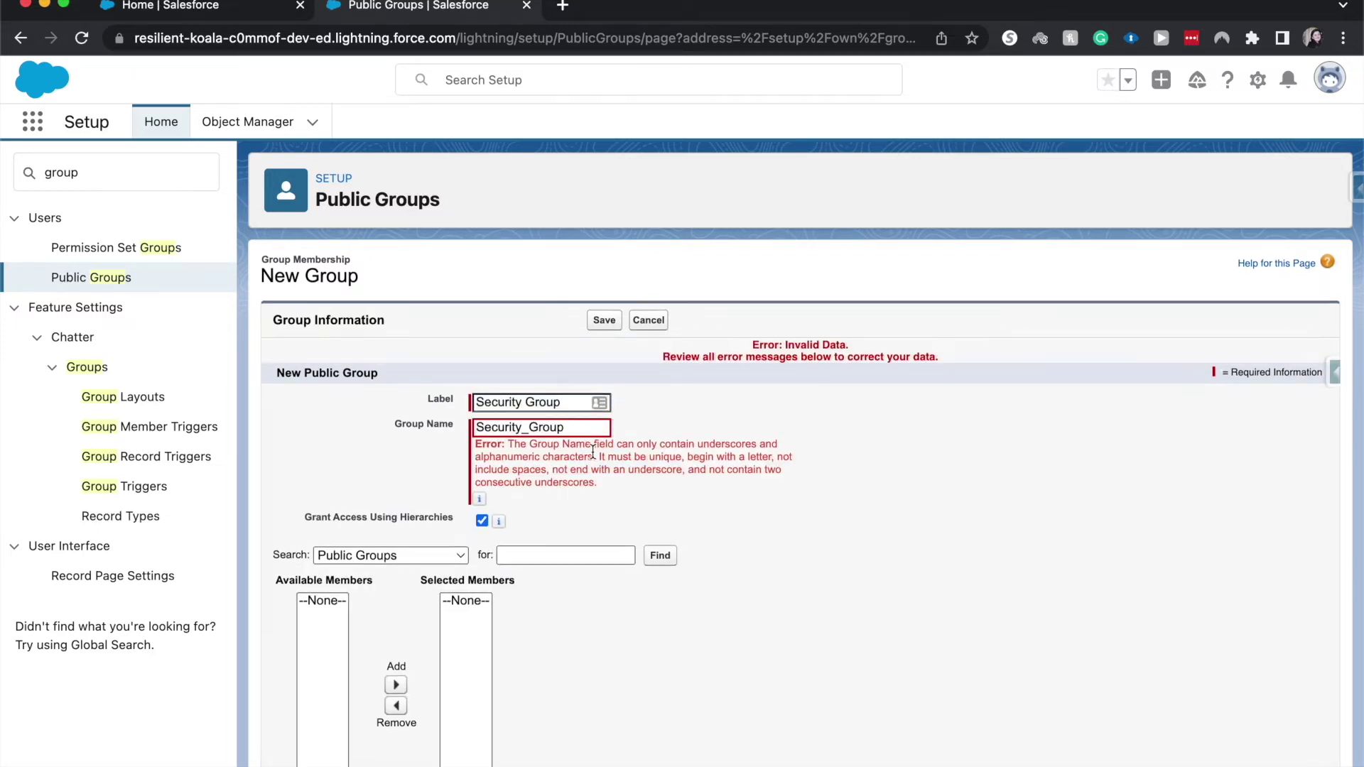
{"action": "scroll", "coordinate": [604, 453], "scroll_direction": "down", "scroll_amount": 3}
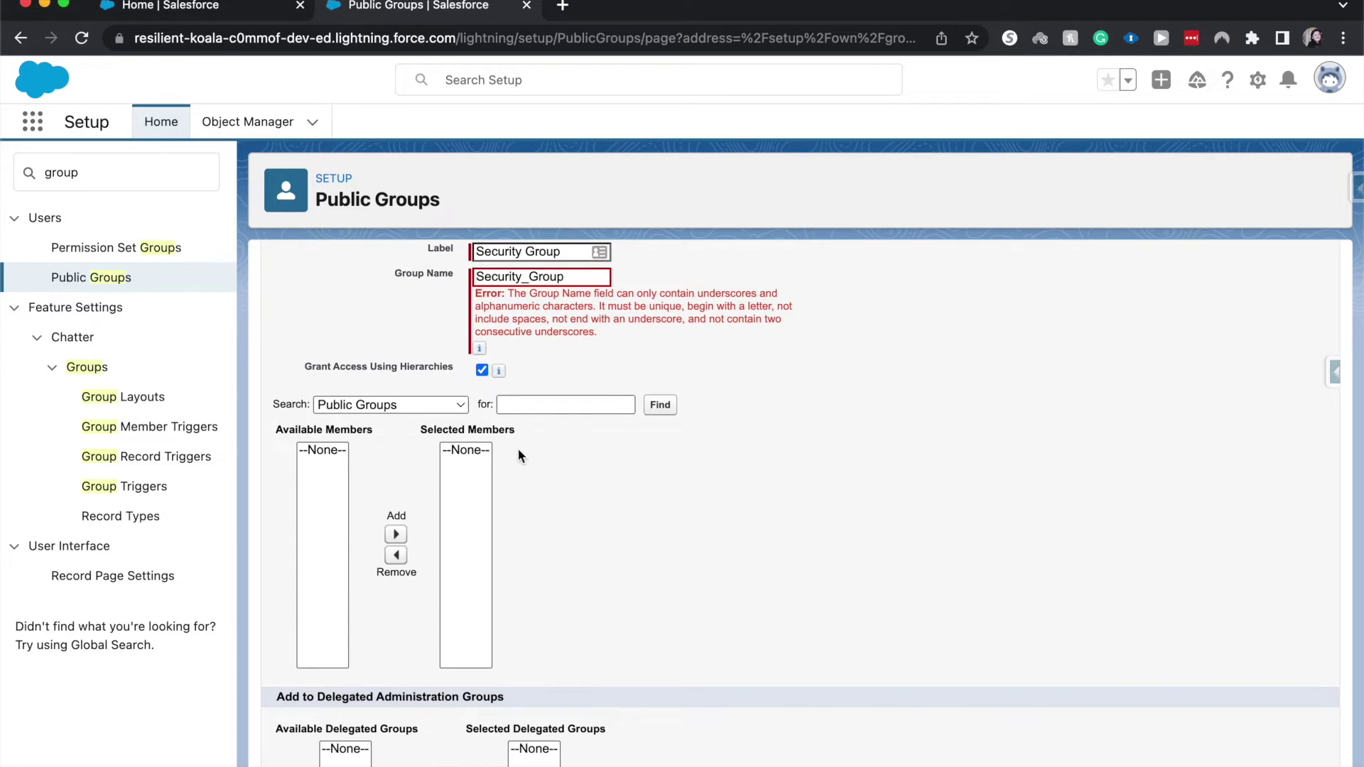
{"action": "scroll", "coordinate": [519, 454], "scroll_direction": "up", "scroll_amount": 1}
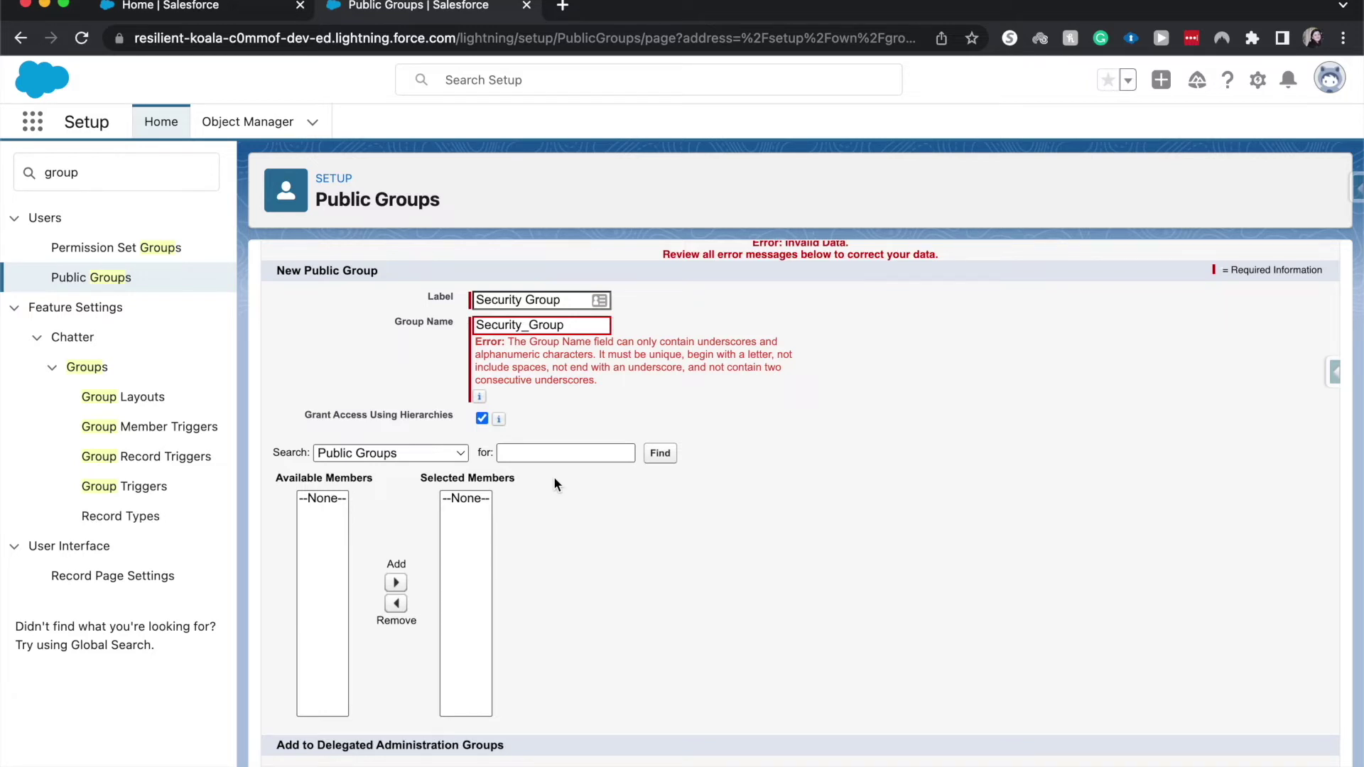
{"action": "left_click", "coordinate": [403, 454]}
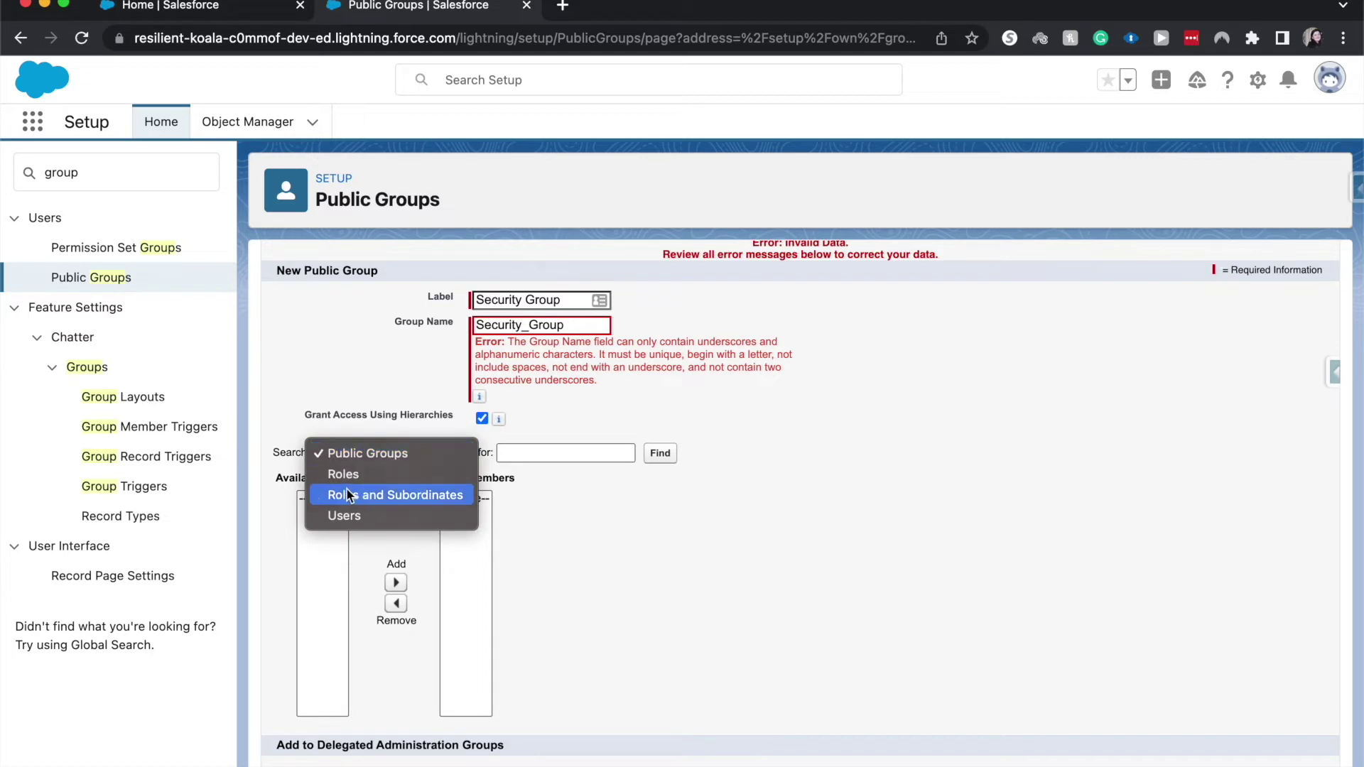
Add the first listed user, Integration User and Security User to Security Group's selected members.
{"action": "left_click", "coordinate": [353, 510]}
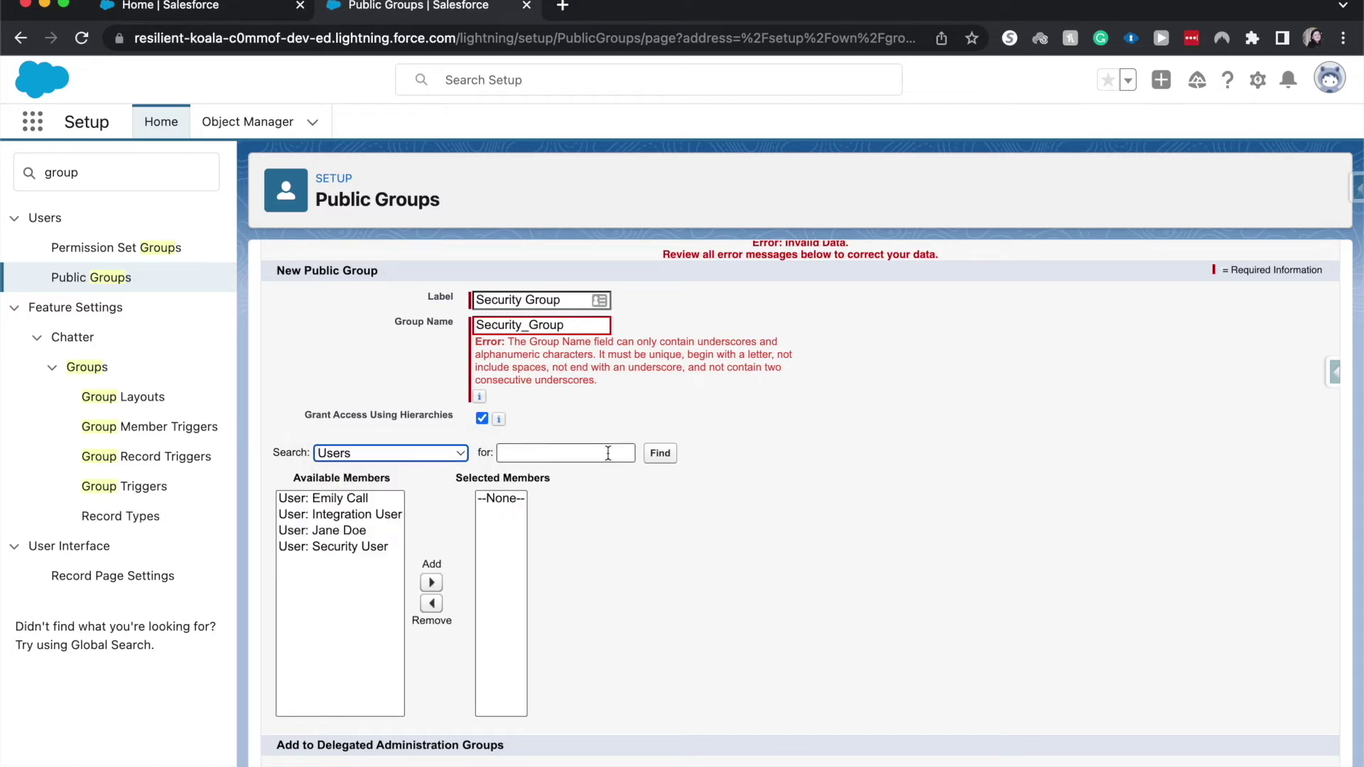
{"action": "left_click", "coordinate": [278, 502]}
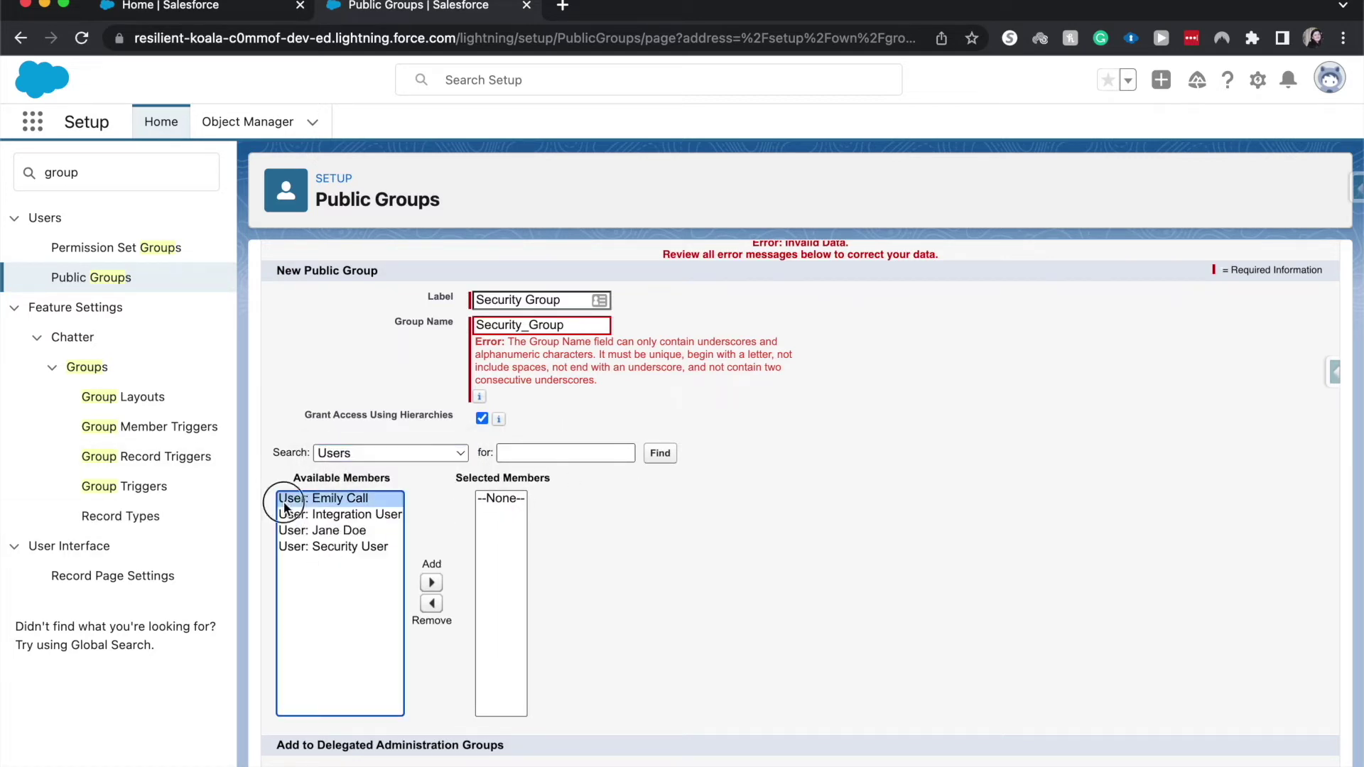
{"action": "left_click", "coordinate": [431, 584]}
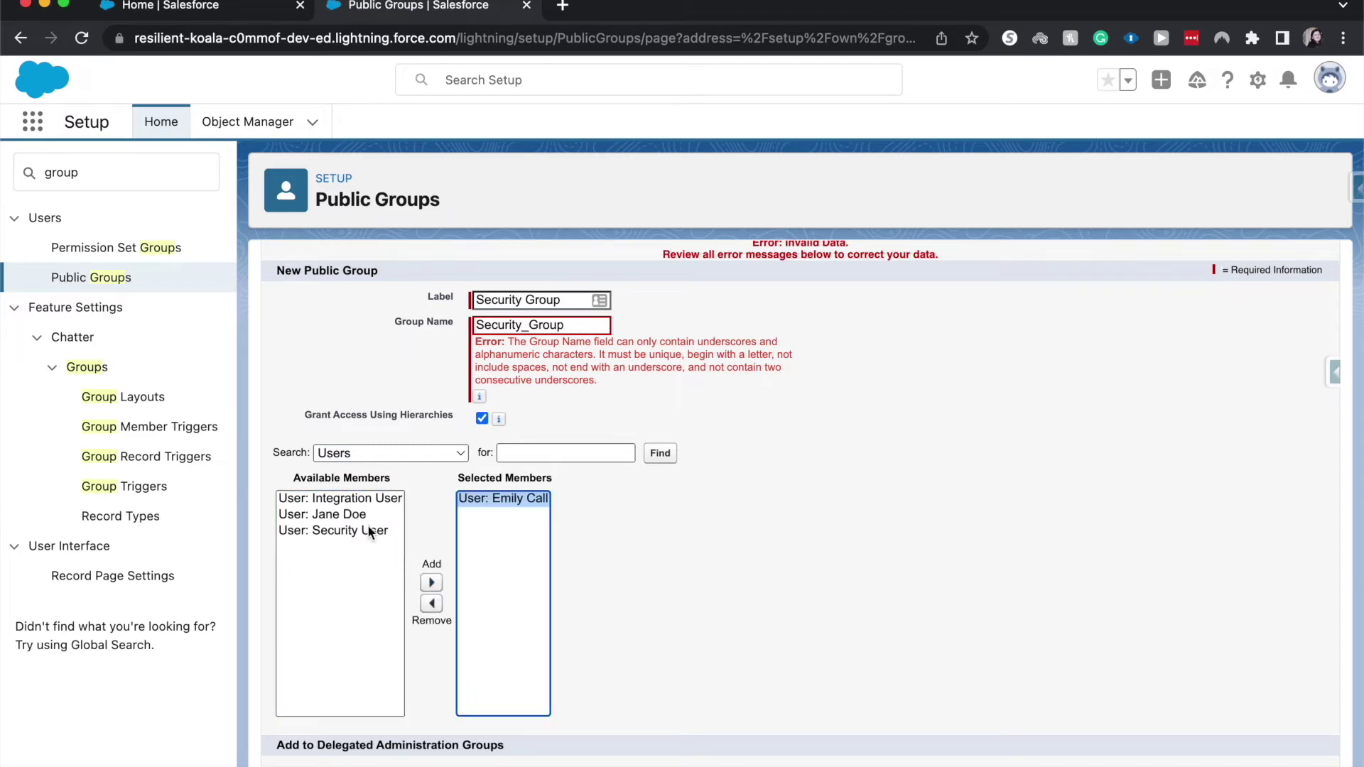
{"action": "left_click", "coordinate": [358, 498]}
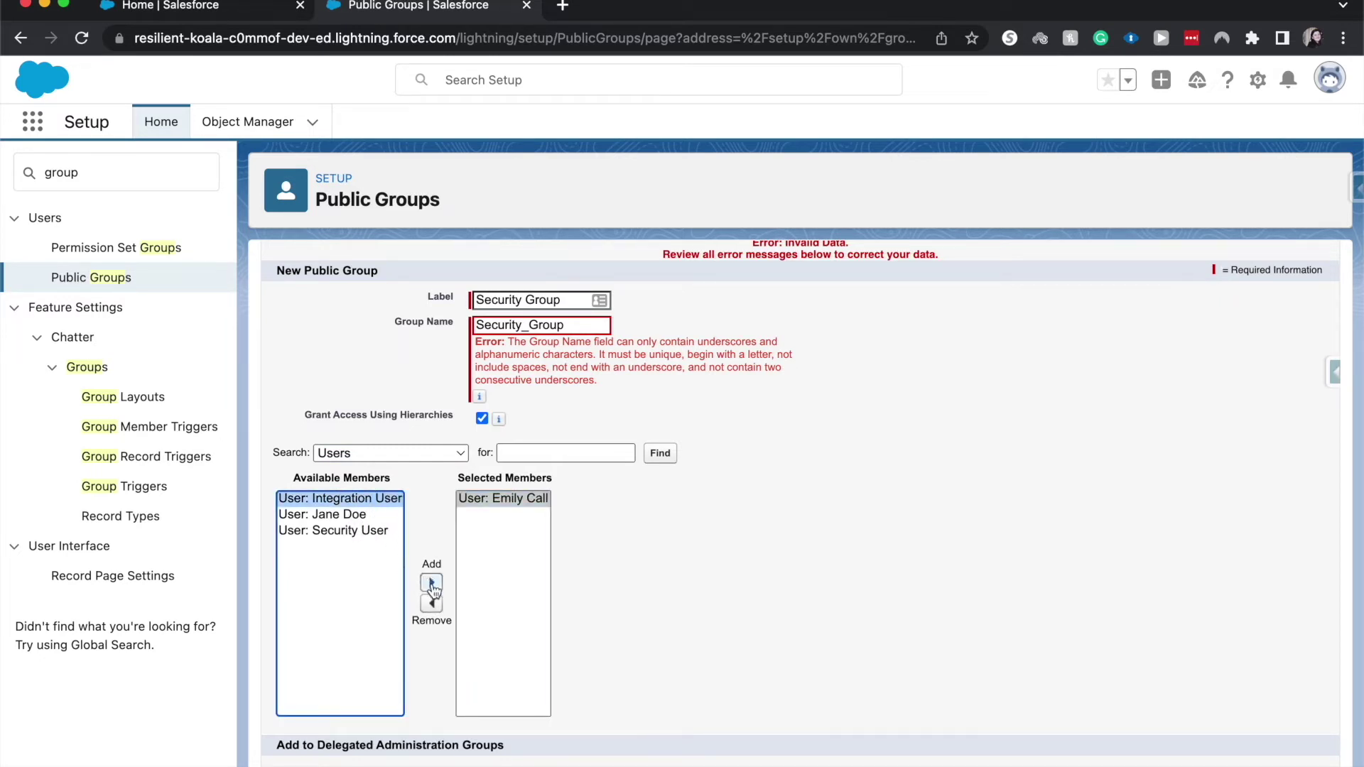
{"action": "left_click", "coordinate": [431, 583]}
{"action": "left_click", "coordinate": [353, 515]}
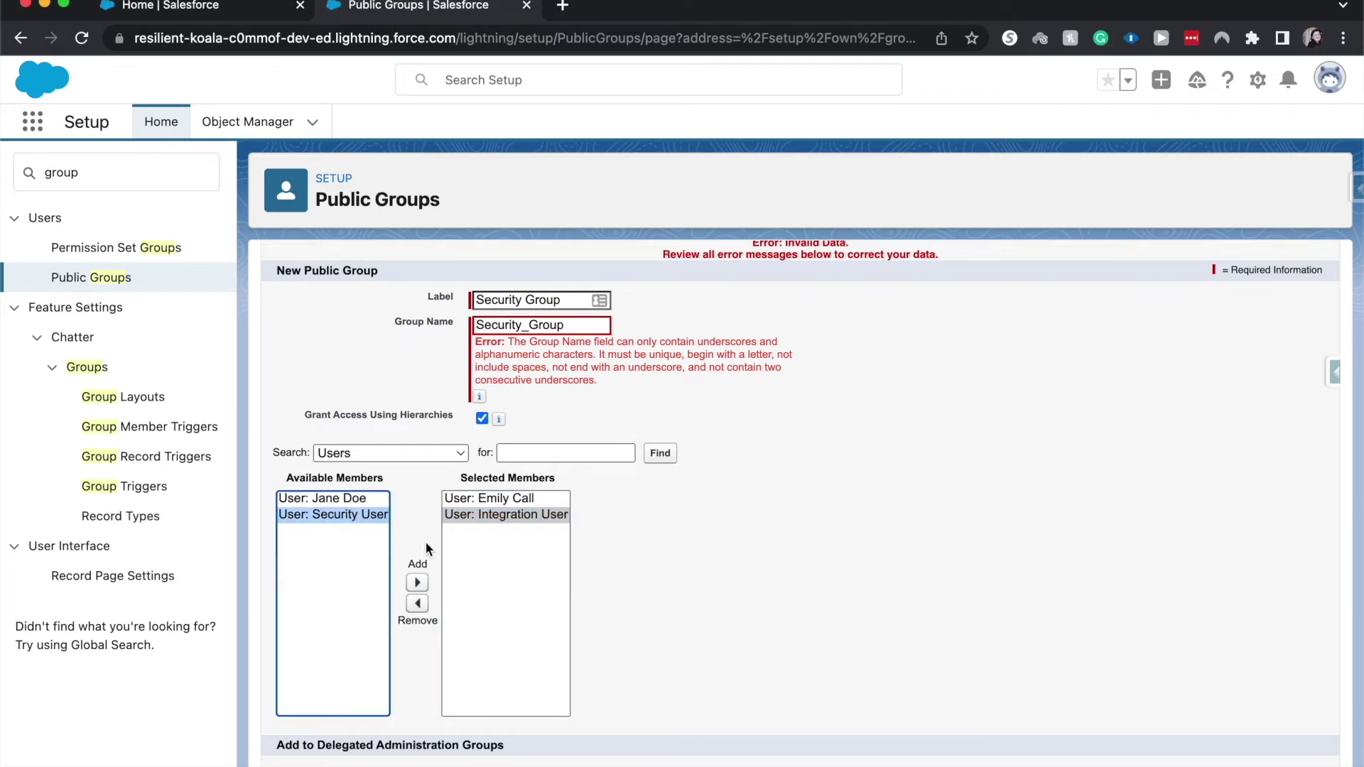
{"action": "left_click", "coordinate": [417, 583]}
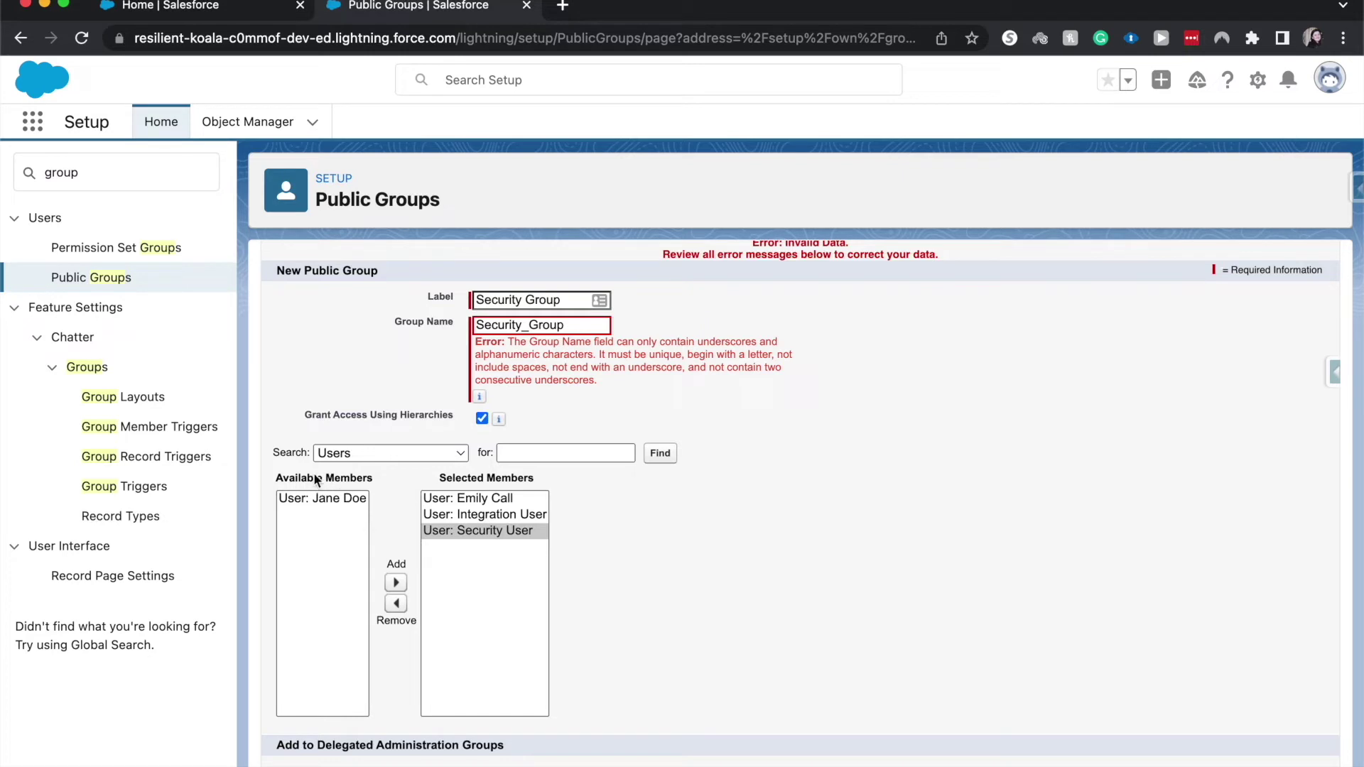
{"action": "scroll", "coordinate": [424, 639], "scroll_direction": "down", "scroll_amount": 5}
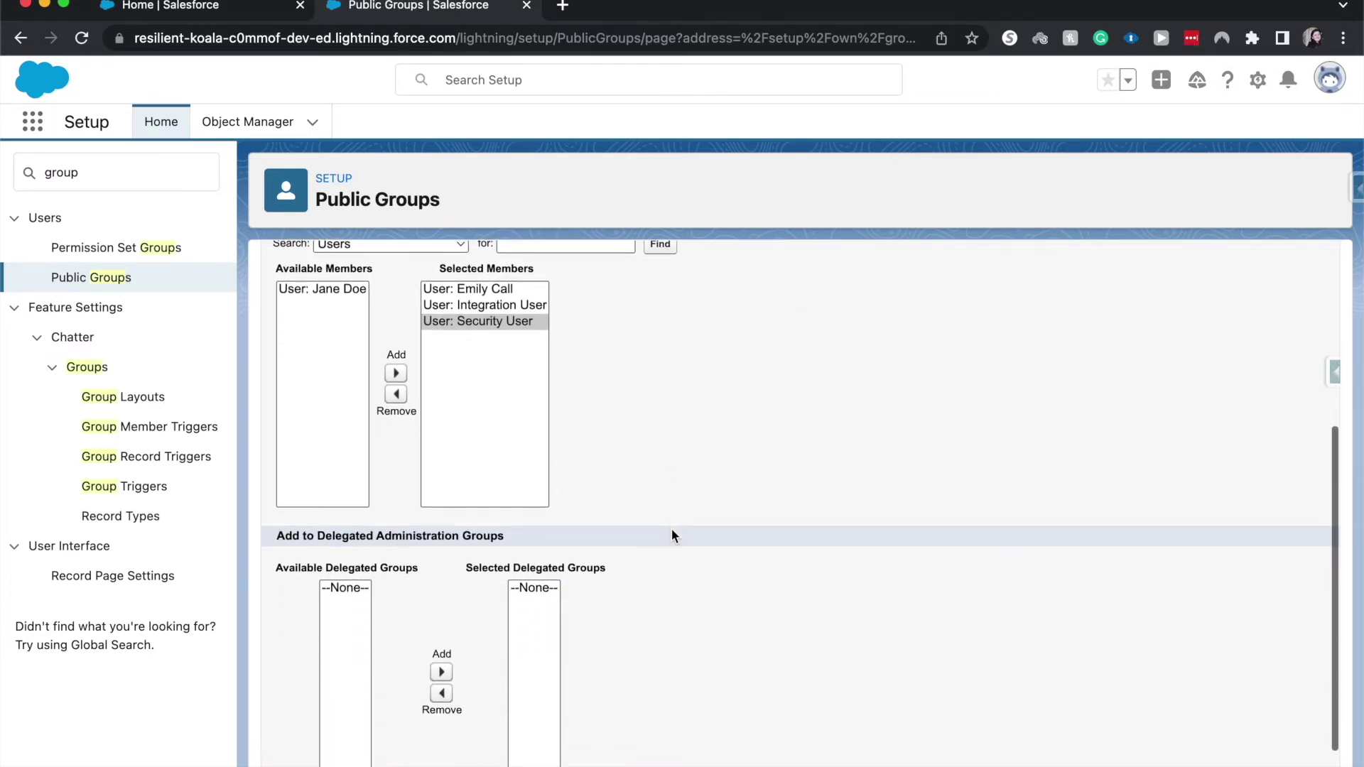
{"action": "scroll", "coordinate": [671, 530], "scroll_direction": "down", "scroll_amount": 2}
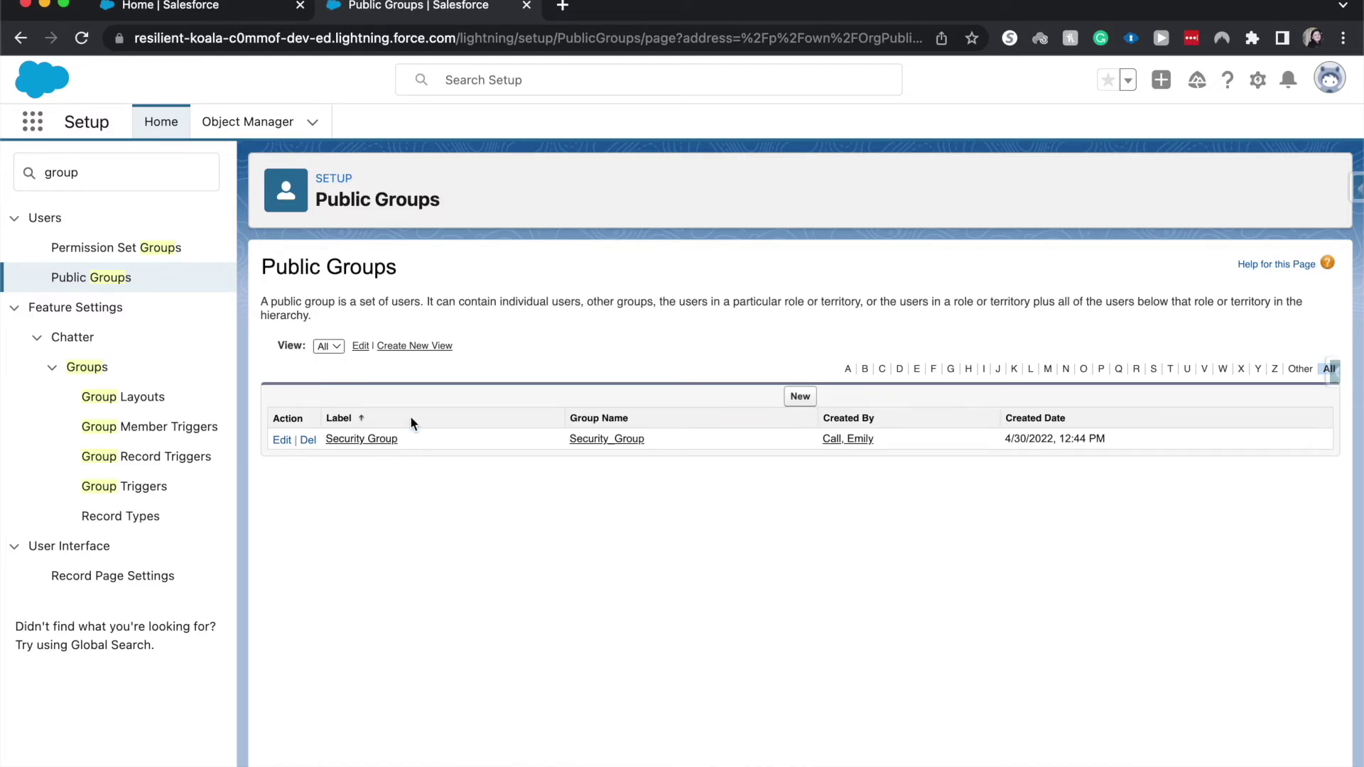
{"action": "left_click", "coordinate": [171, 7]}
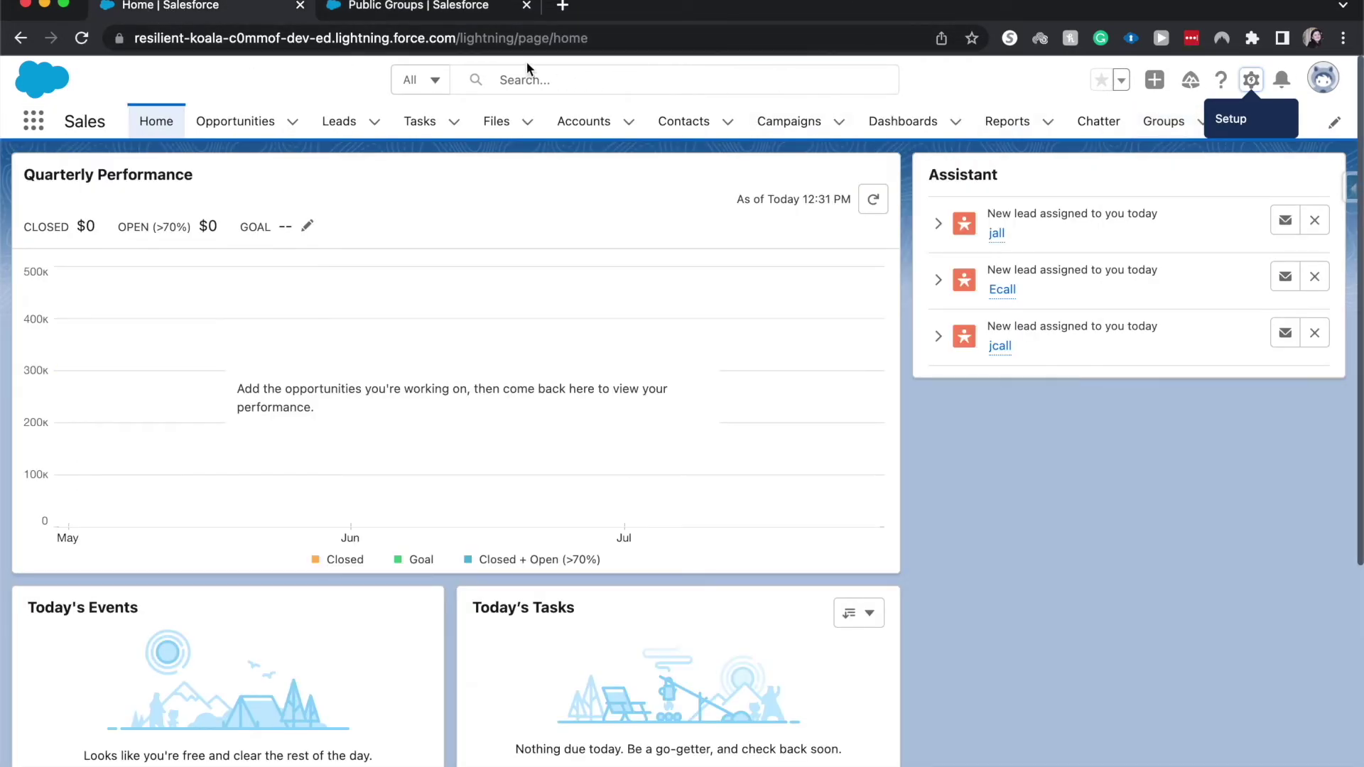
Open case 00001024 'Design issue with mechanical rotor' from the All Open Cases view.
{"action": "left_click", "coordinate": [35, 124]}
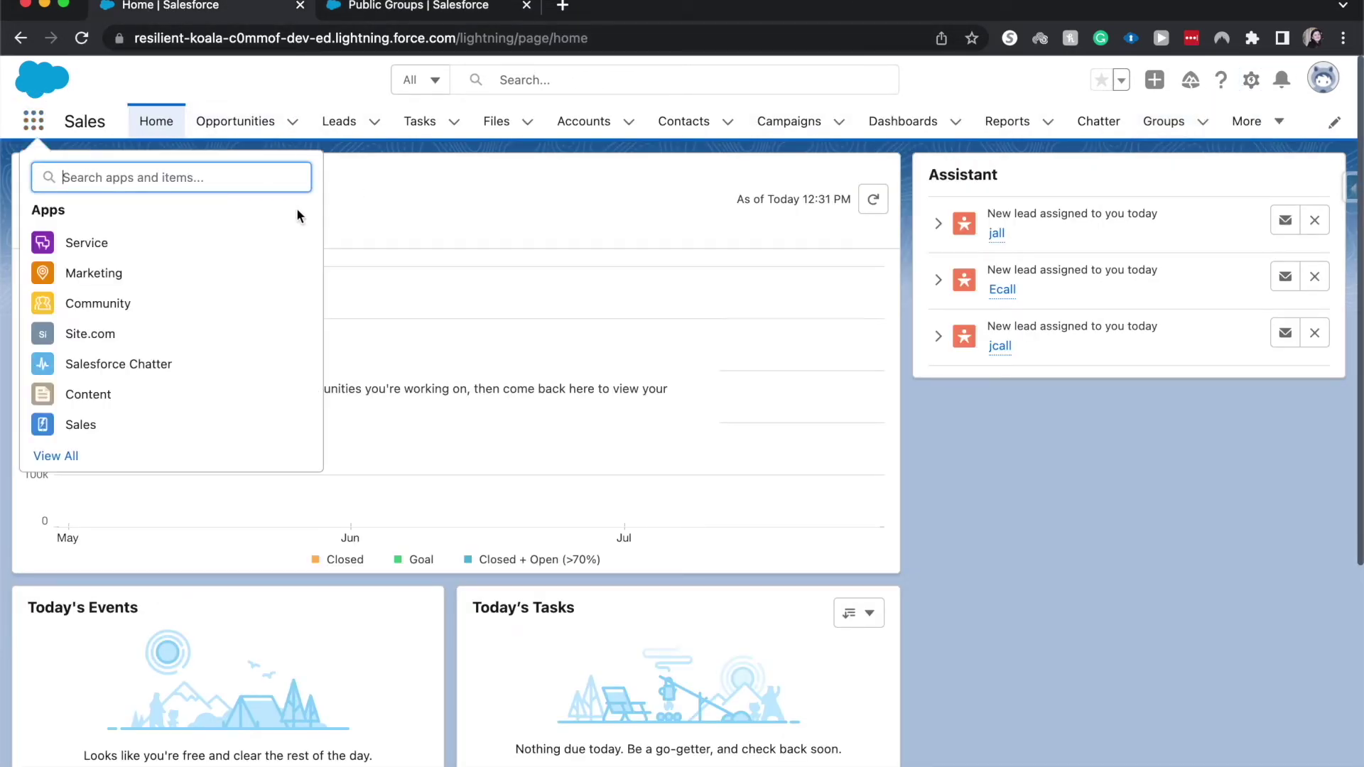
{"action": "type", "text": "case"}
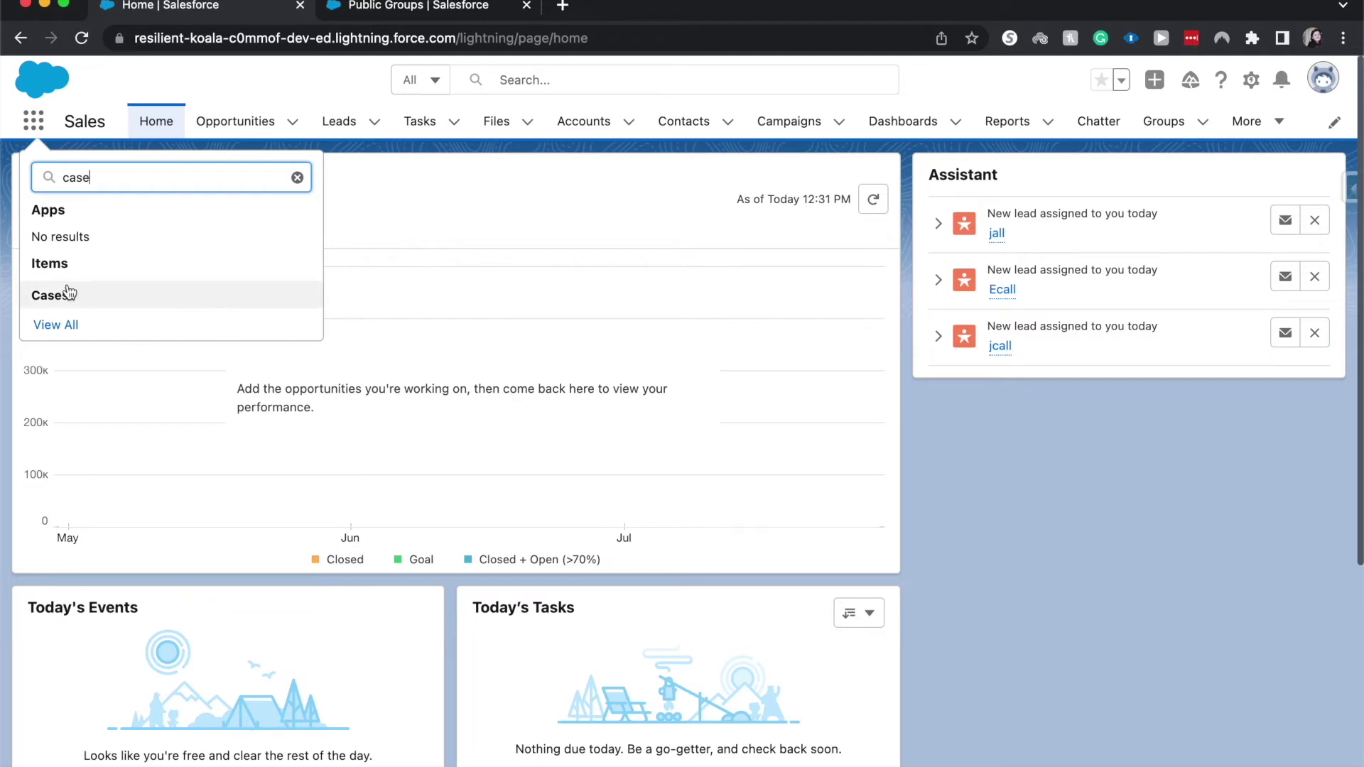
{"action": "left_click", "coordinate": [50, 295]}
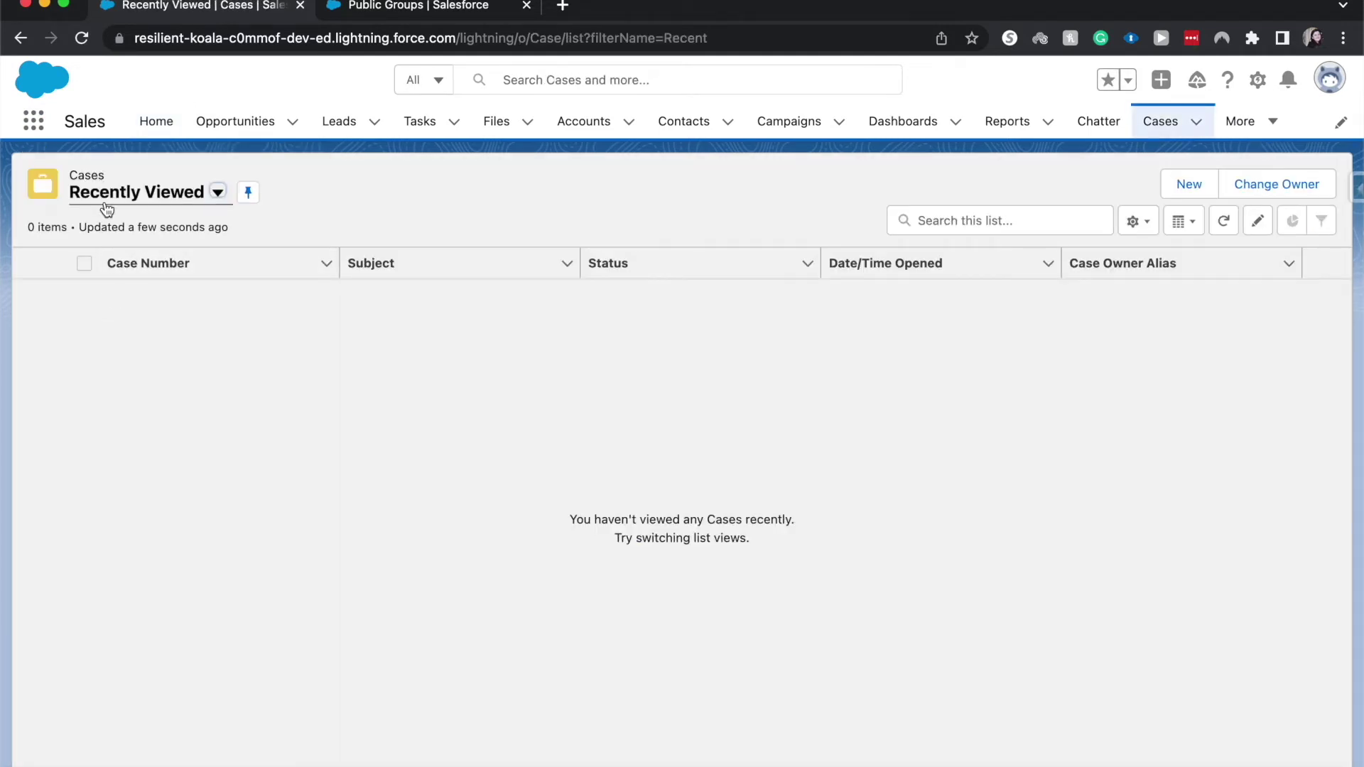
{"action": "left_click", "coordinate": [107, 205]}
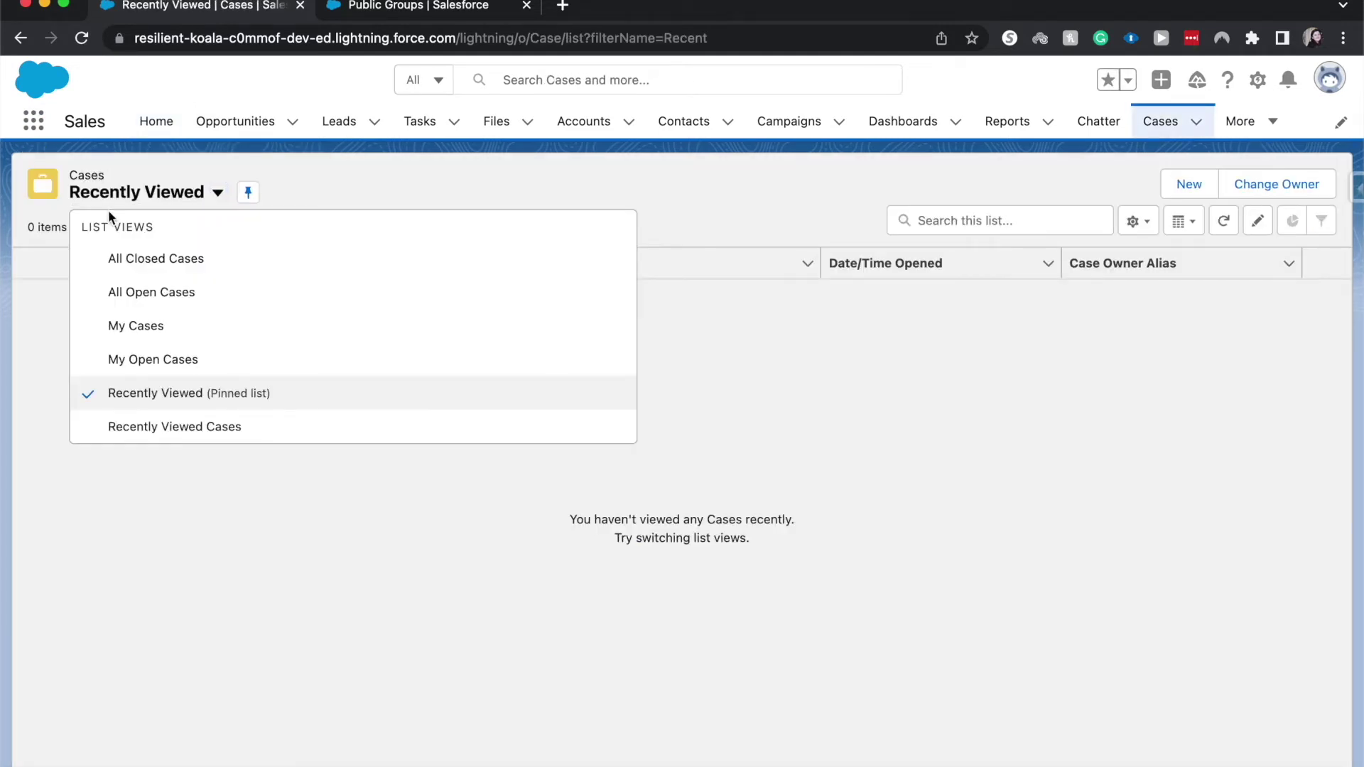
{"action": "left_click", "coordinate": [139, 290]}
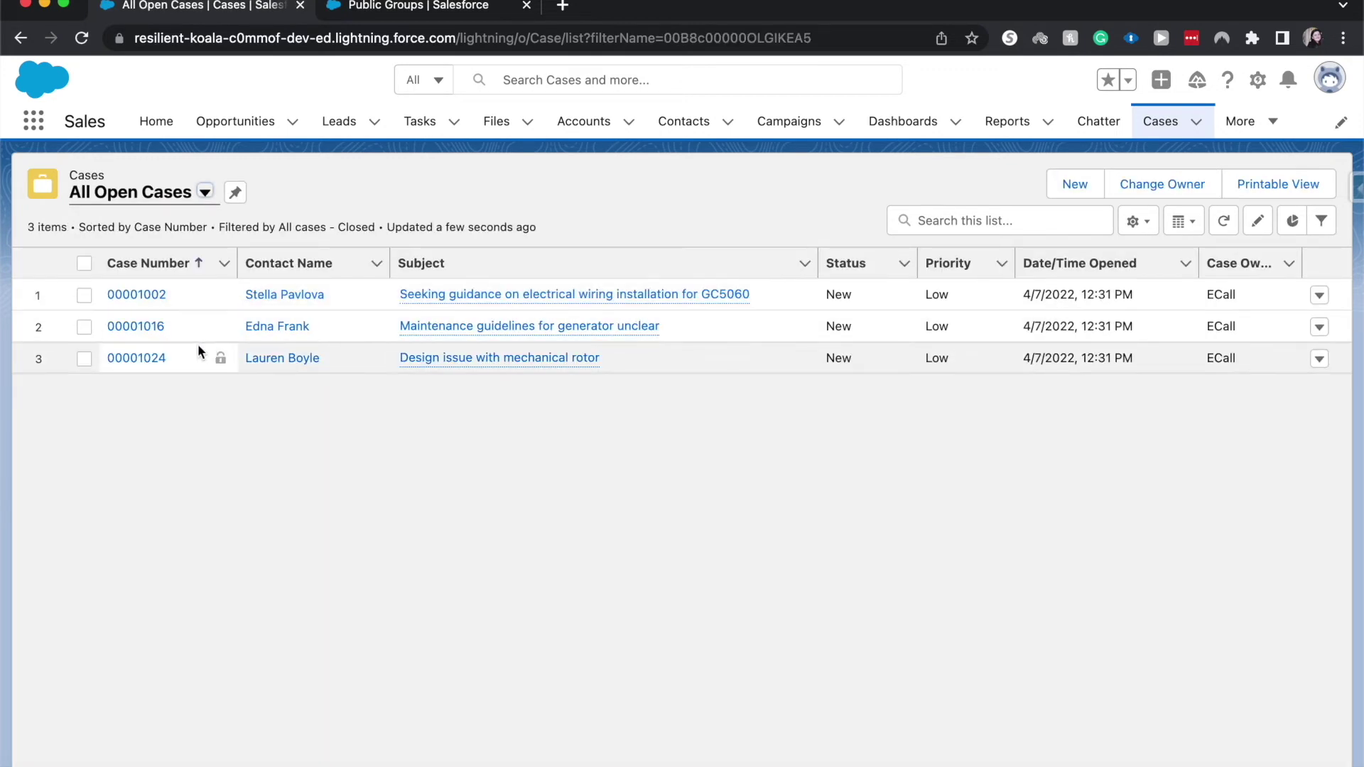
{"action": "left_click", "coordinate": [142, 357]}
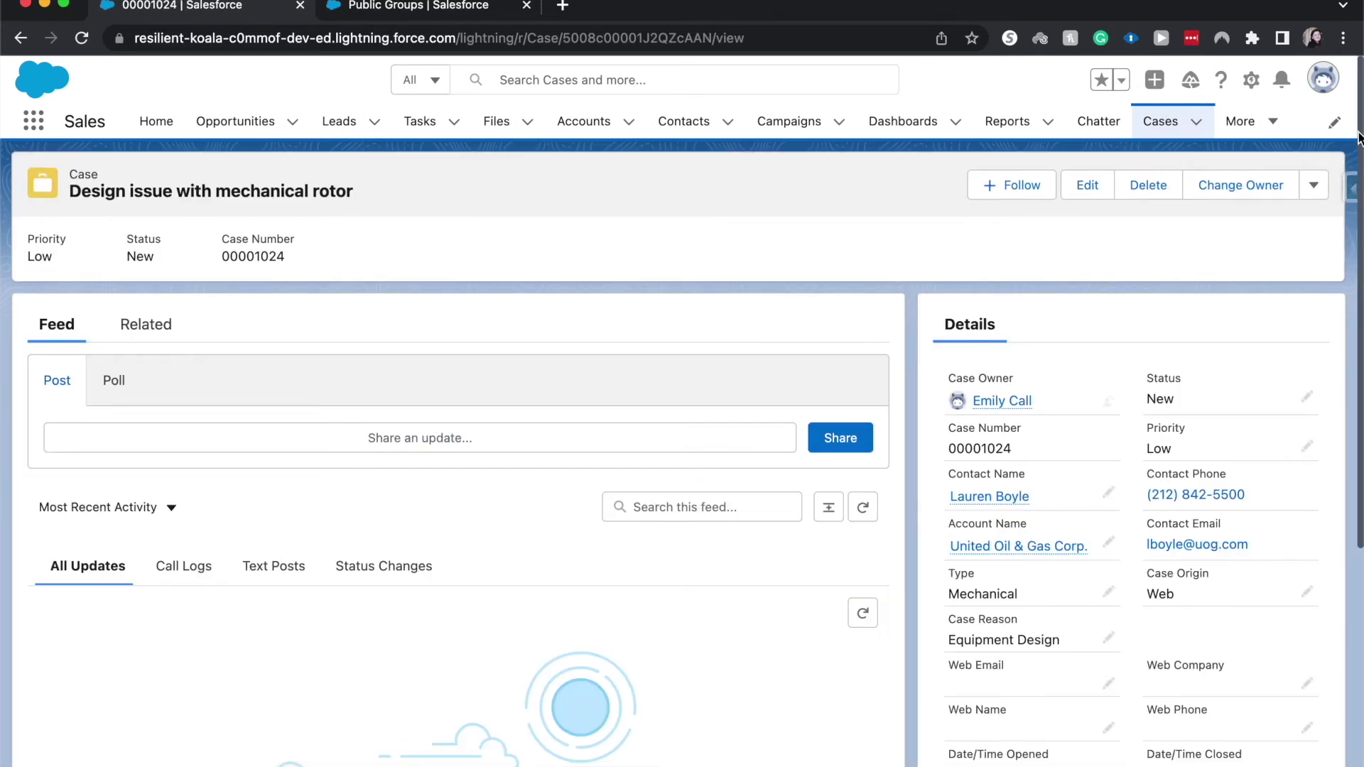
Share case 00001024 with the Security Group public group at Read/Write case access and save.
{"action": "left_click", "coordinate": [1314, 186]}
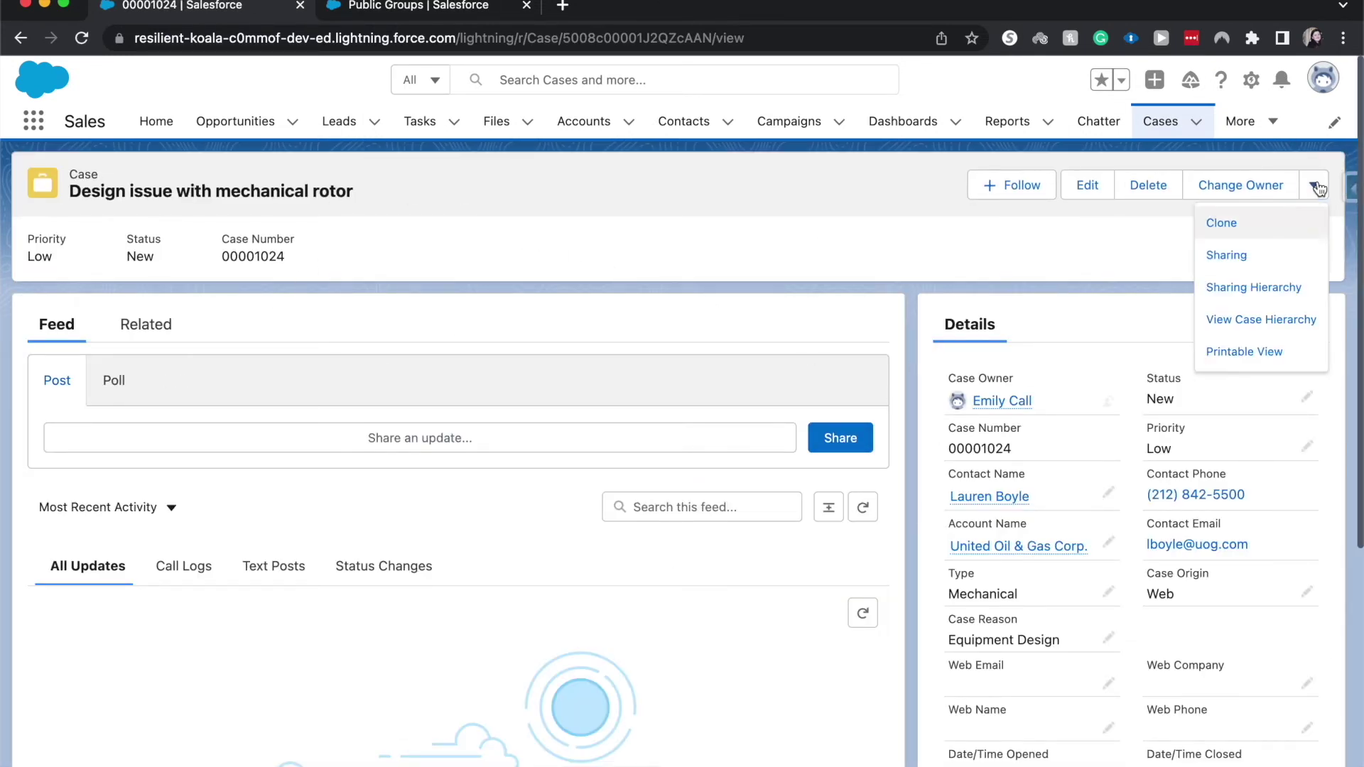
{"action": "left_click", "coordinate": [1276, 257]}
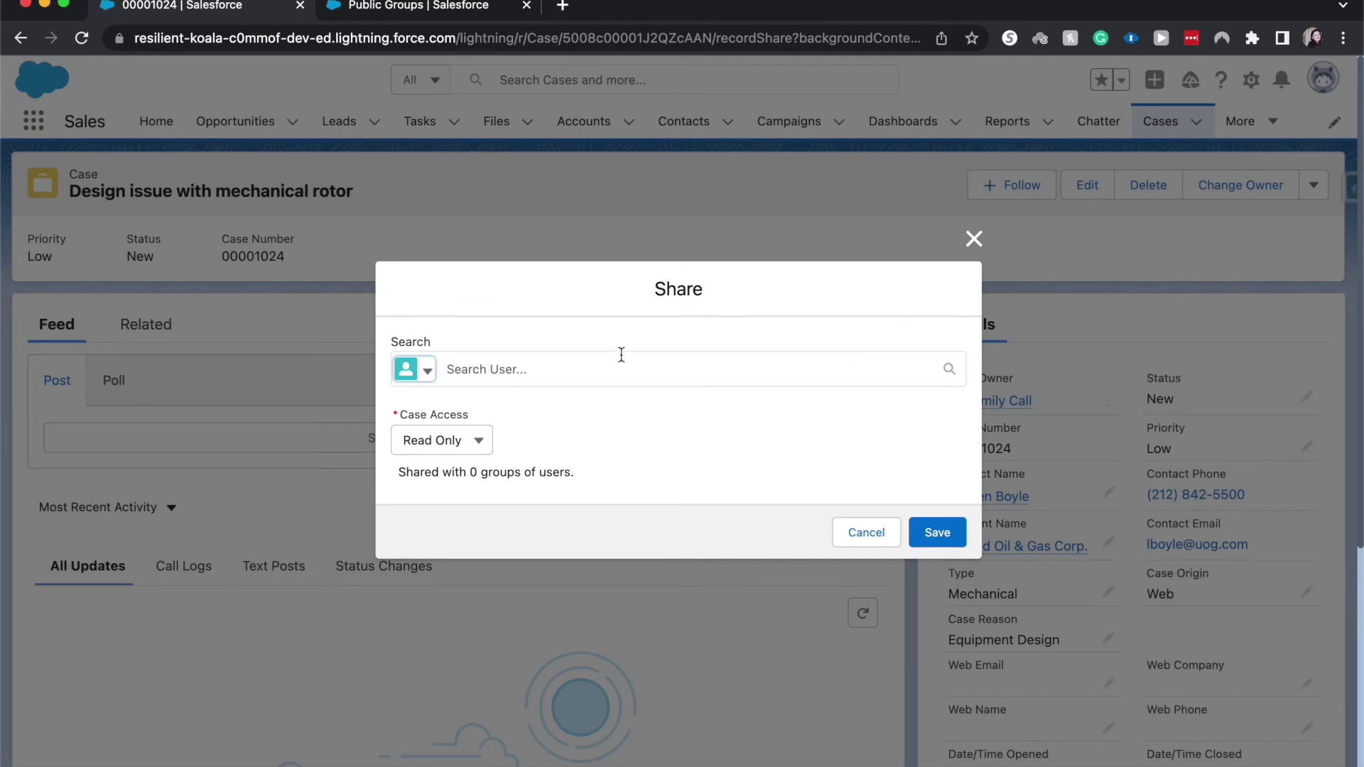
{"action": "left_click", "coordinate": [425, 371]}
{"action": "left_click", "coordinate": [436, 405]}
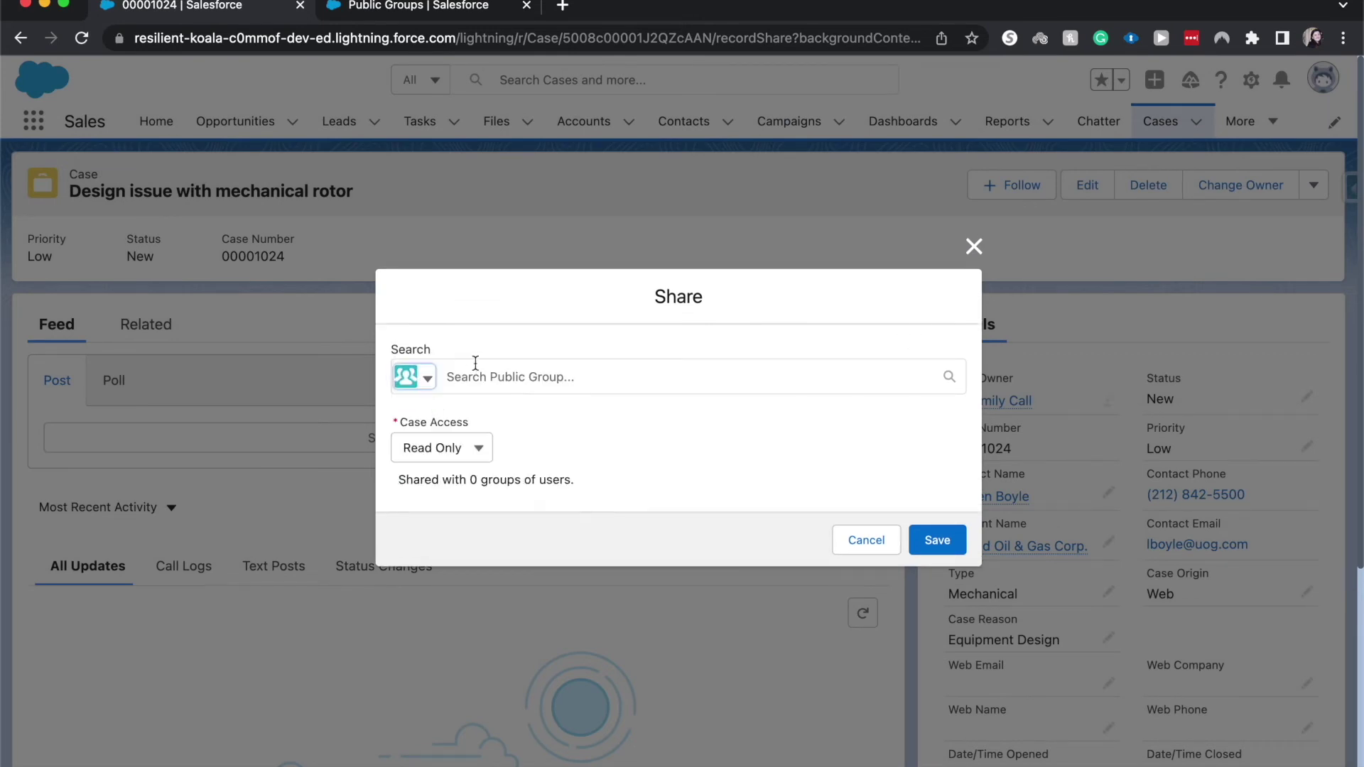
{"action": "left_click", "coordinate": [478, 372]}
{"action": "type", "text": "secu"}
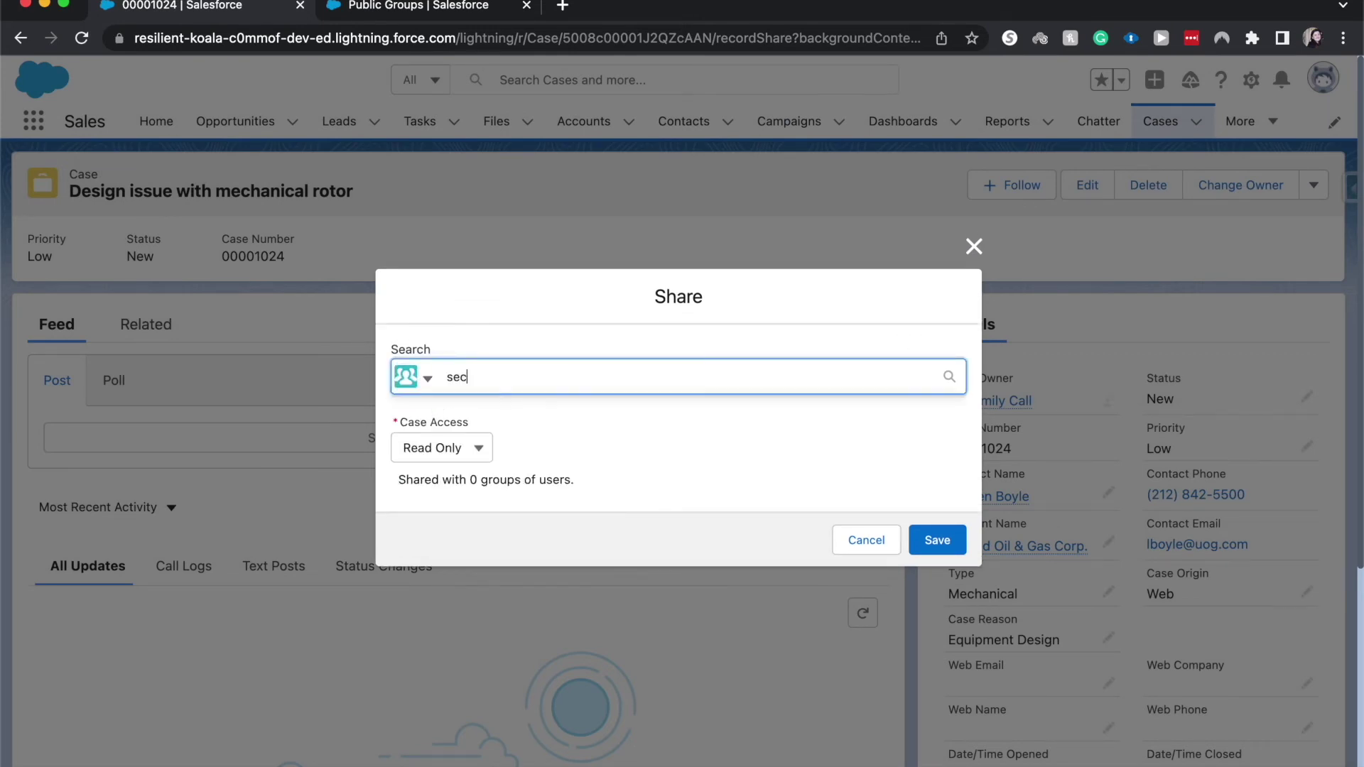
{"action": "left_click", "coordinate": [488, 424]}
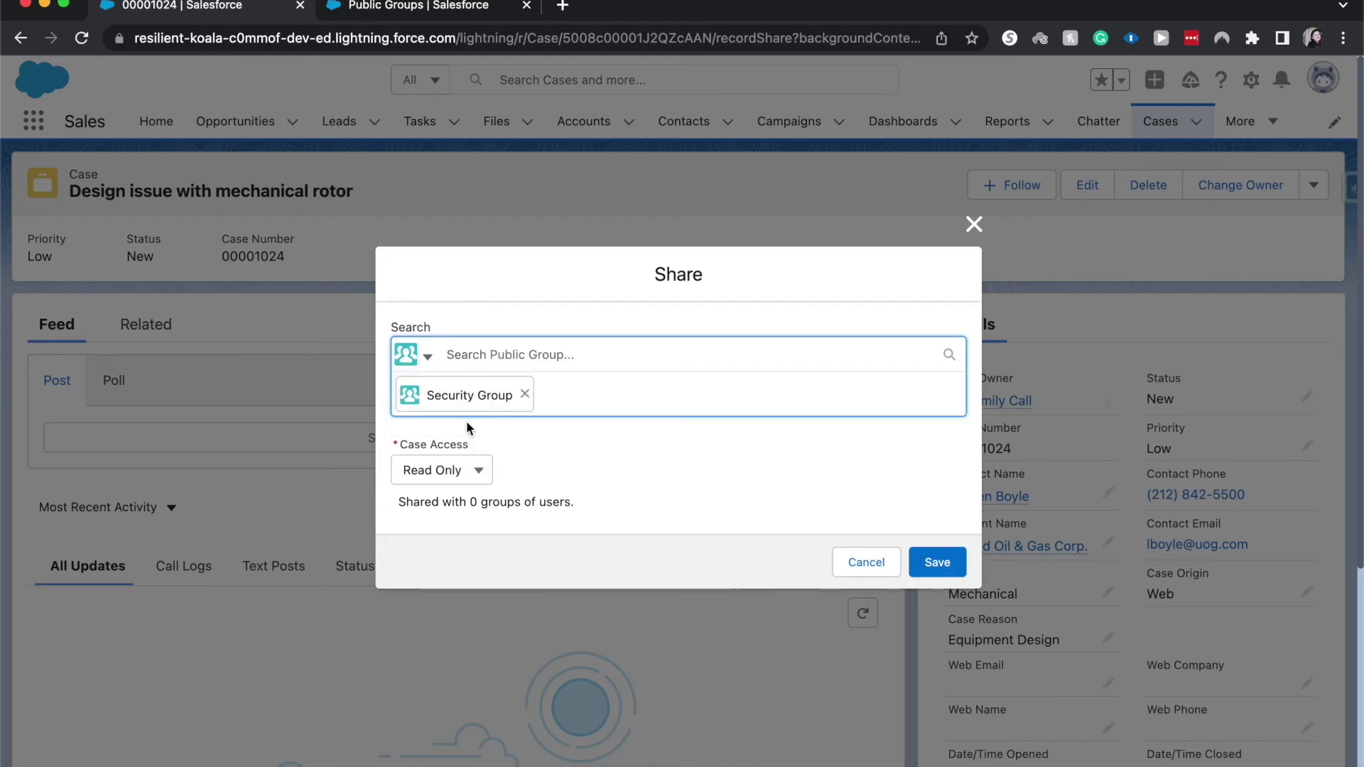
{"action": "left_click", "coordinate": [446, 467]}
{"action": "left_click", "coordinate": [442, 572]}
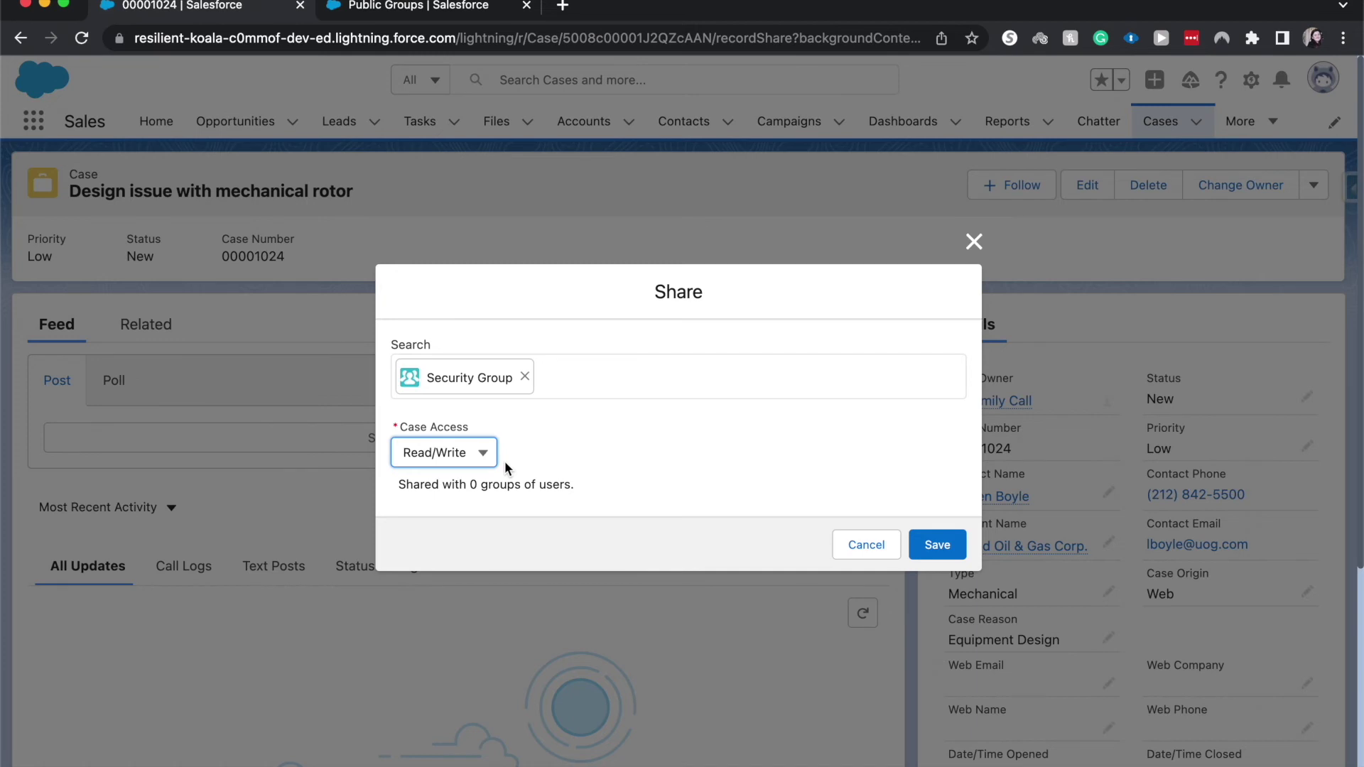
{"action": "left_click", "coordinate": [918, 554]}
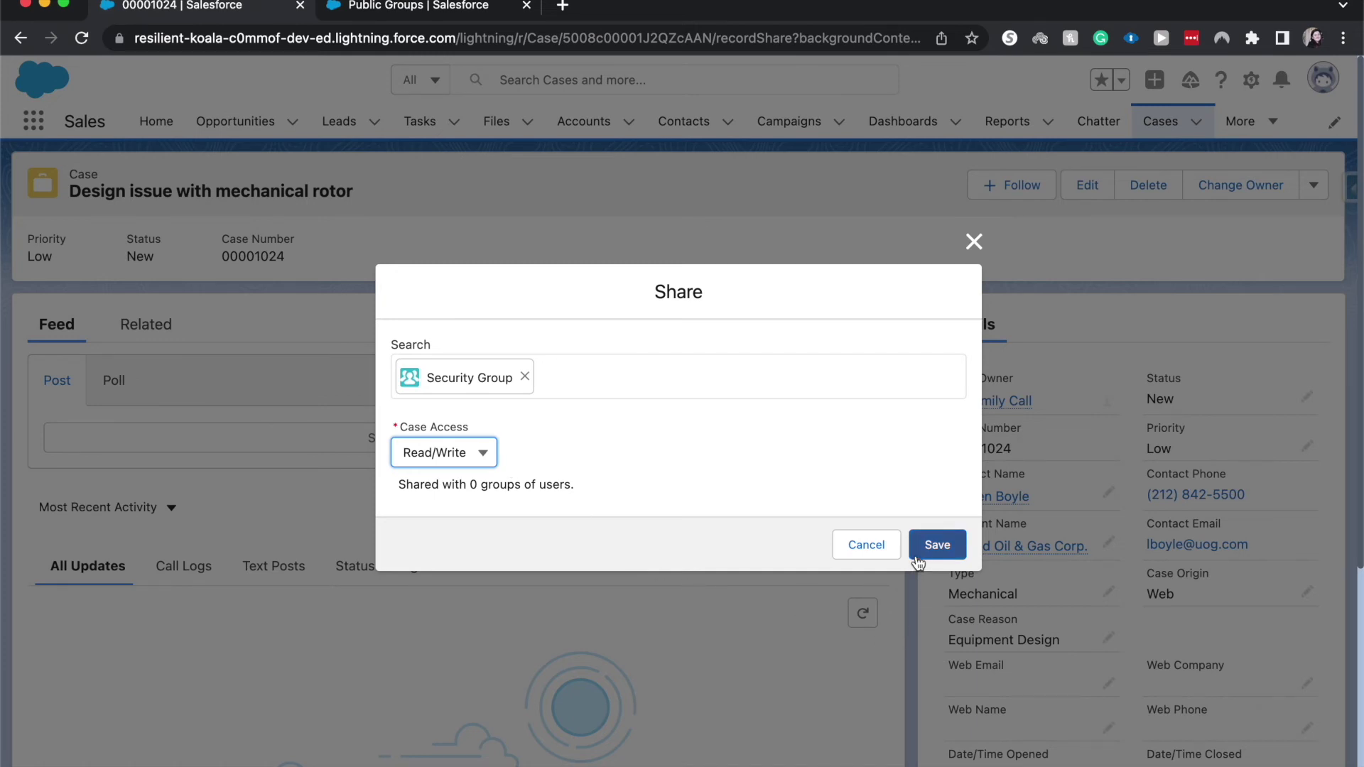